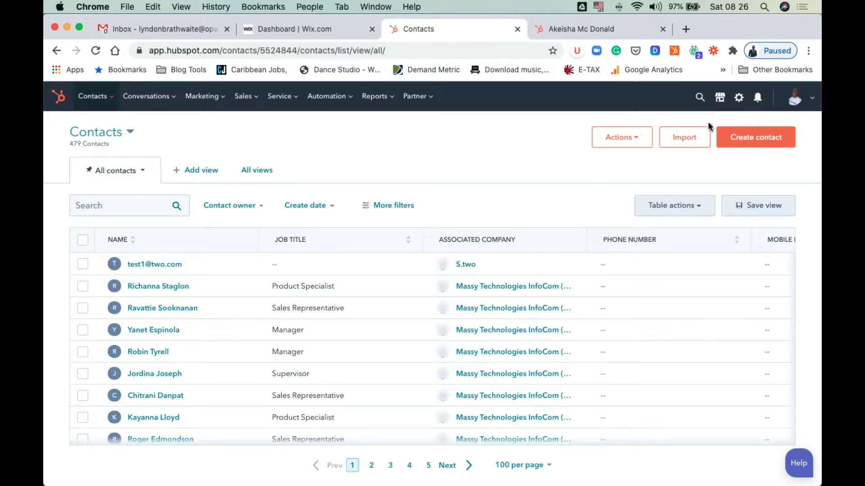
# Copy the HubSpot website tracking embed code from the Tracking & Analytics > Tracking Code settings
pyautogui.click(739, 97)
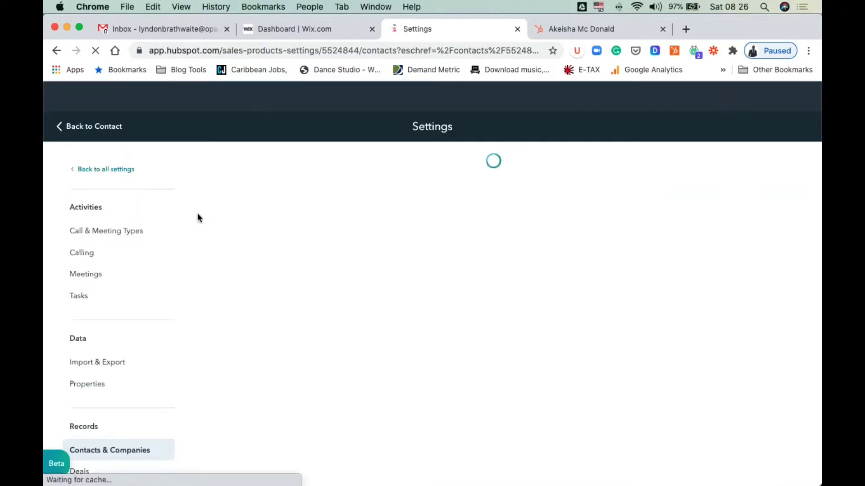
pyautogui.scroll(-2, 110, 320)
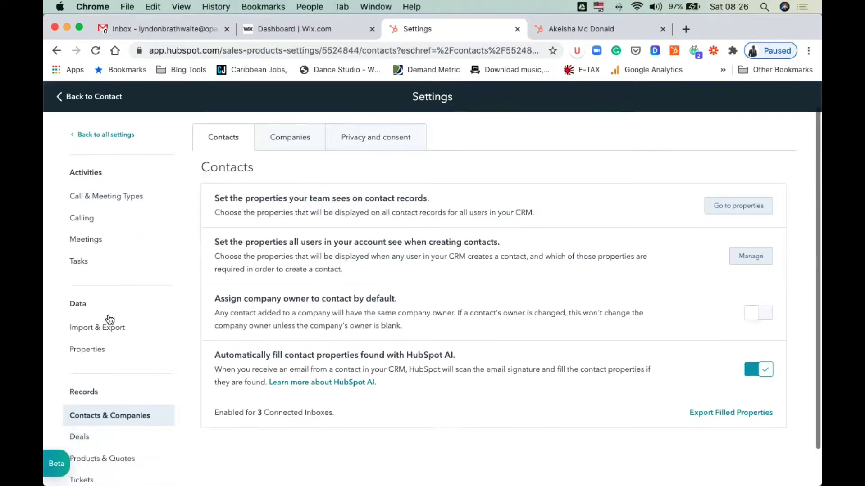
pyautogui.scroll(-2, 109, 319)
pyautogui.click(109, 315)
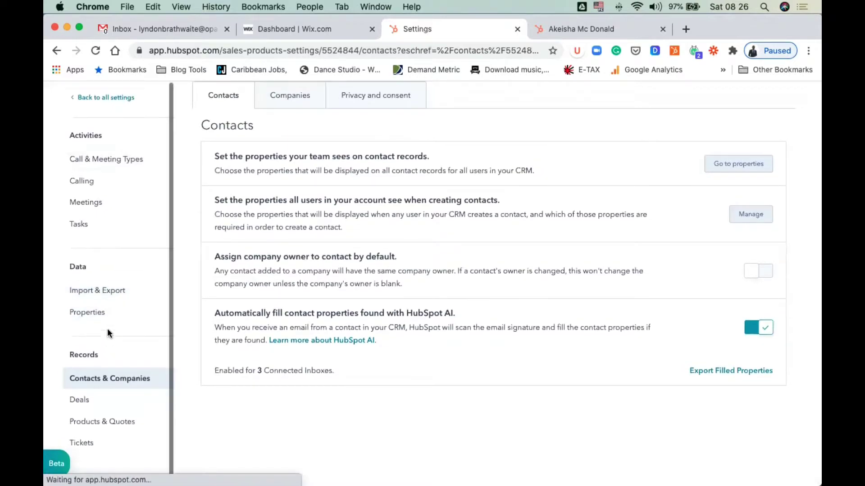
pyautogui.click(104, 98)
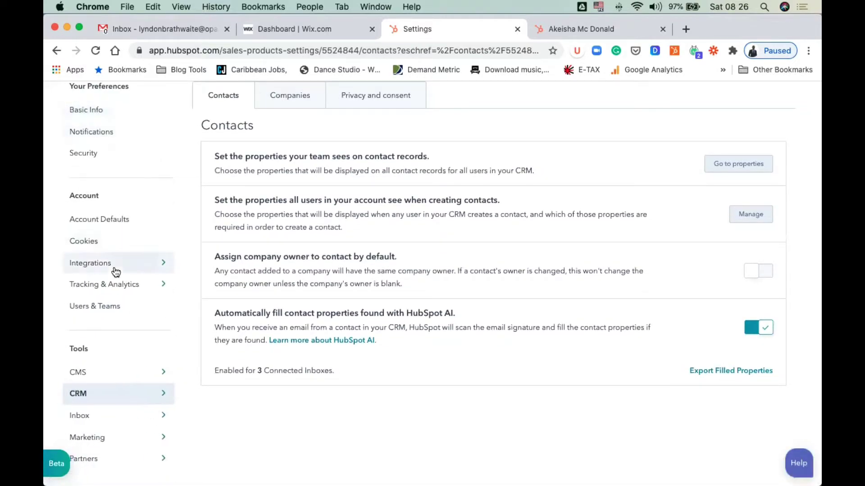
pyautogui.click(113, 287)
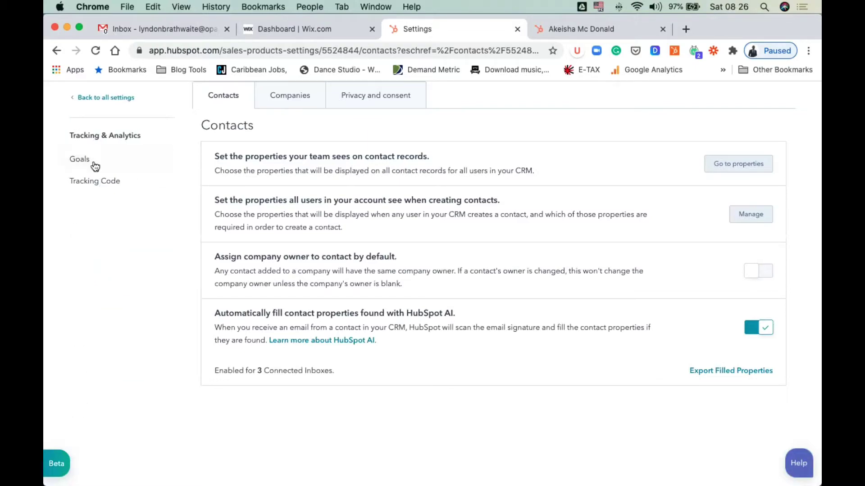
pyautogui.click(94, 183)
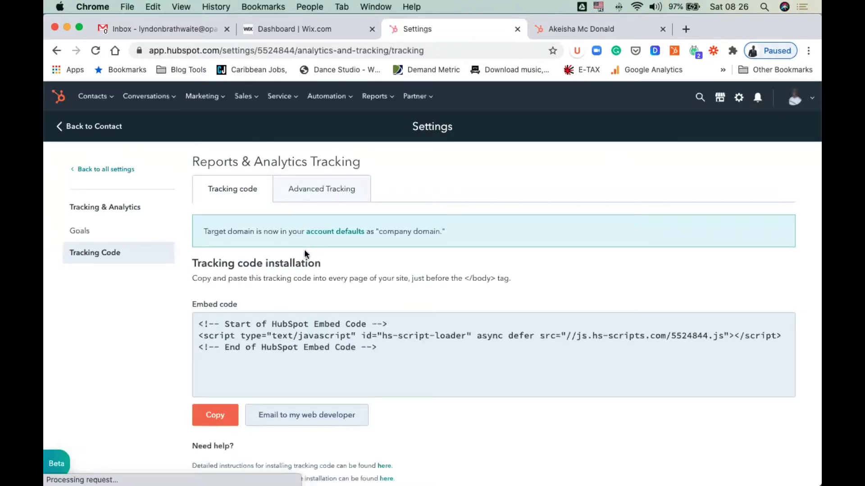
pyautogui.click(387, 351)
pyautogui.click(217, 416)
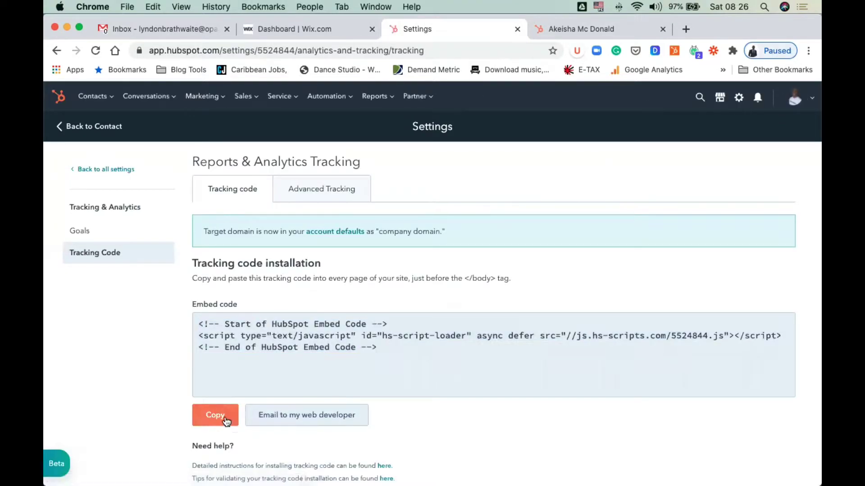
# Open the Wix site's Tracking Tools settings and show the + New Tool type choices
pyautogui.click(314, 31)
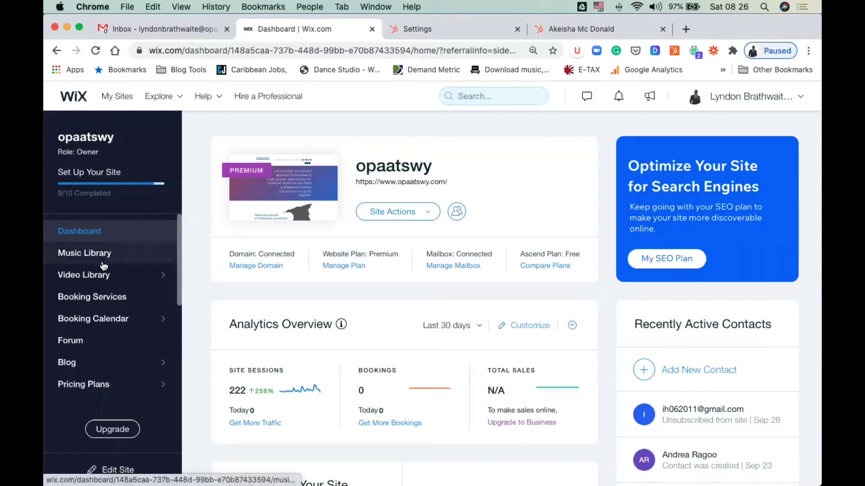
pyautogui.moveTo(106, 272)
pyautogui.scroll(-5, 106, 273)
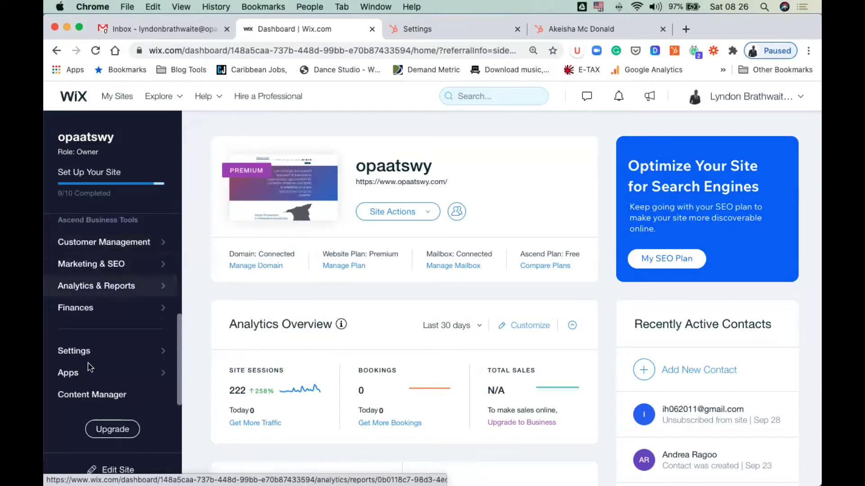
pyautogui.moveTo(94, 358)
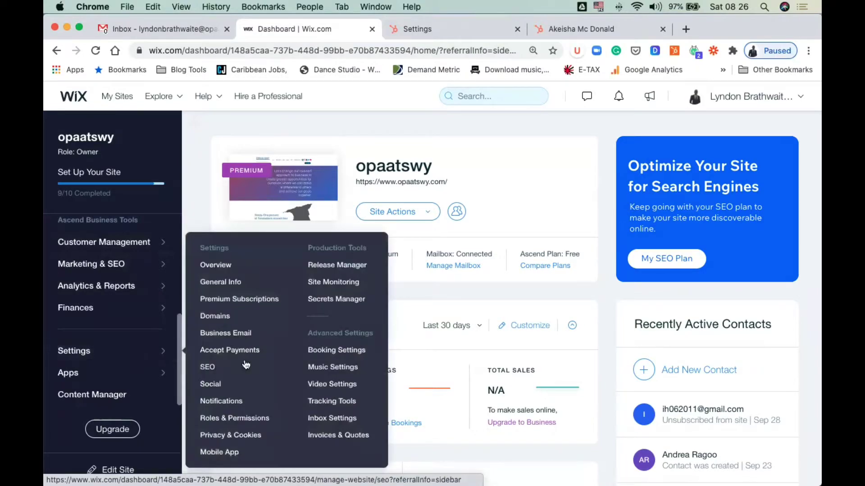
pyautogui.click(337, 402)
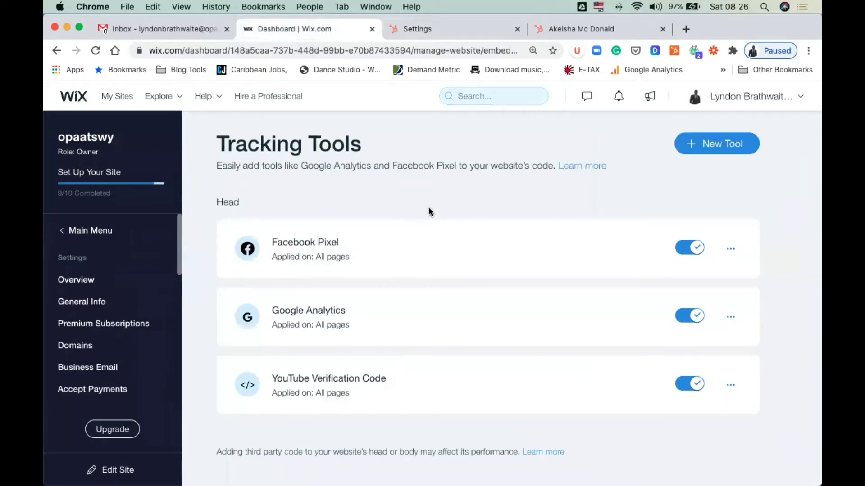
pyautogui.click(698, 151)
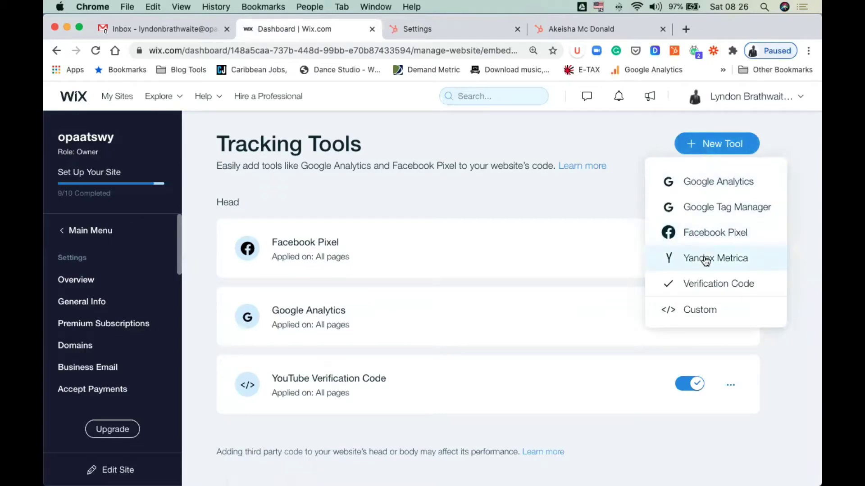
# Add a Custom tracking tool and paste the HubSpot embed code into its snippet box
pyautogui.click(697, 314)
pyautogui.click(360, 142)
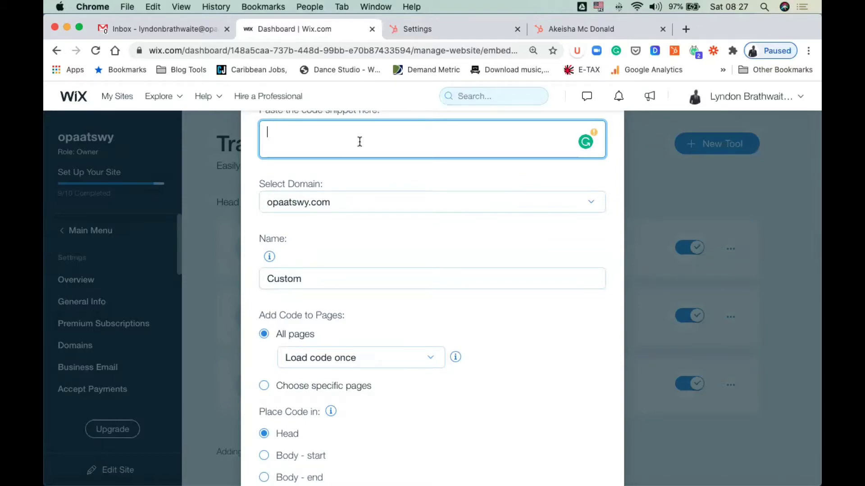
pyautogui.press('super+v')
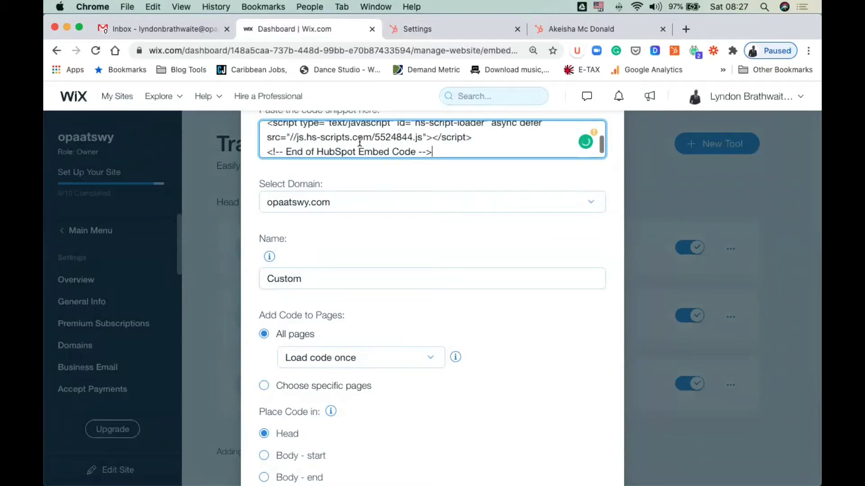
# Keep opaatswy.com as the domain and name the tool 'HubSPot Tracking Code'
pyautogui.click(363, 210)
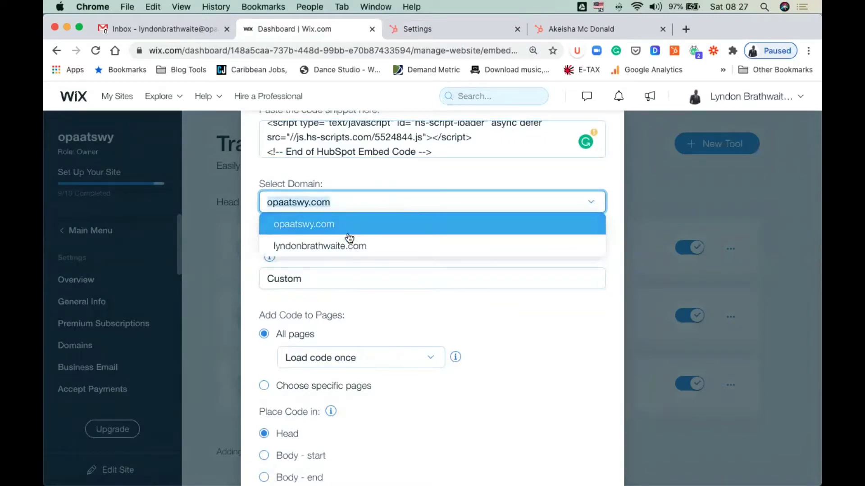
pyautogui.click(577, 178)
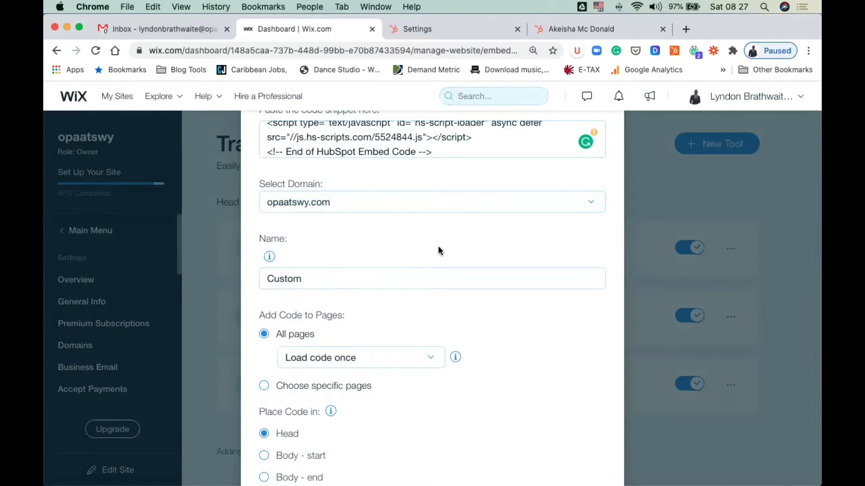
pyautogui.click(346, 282)
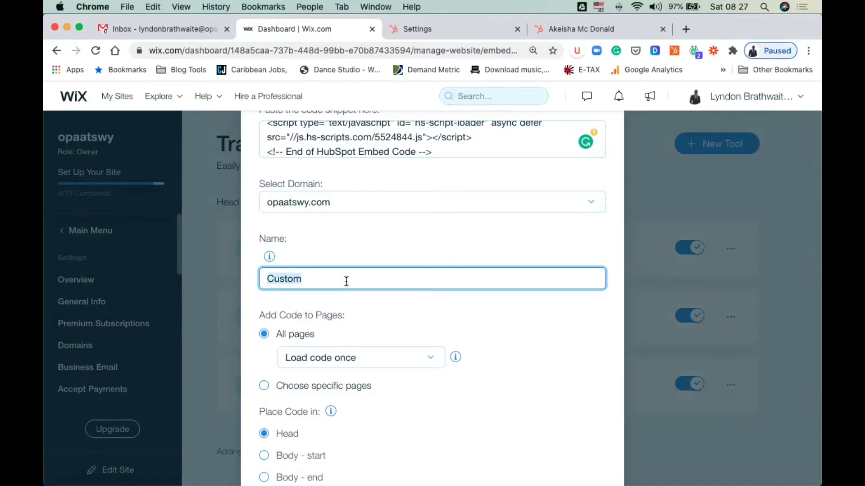
pyautogui.write('HubSPot Tracking Code')
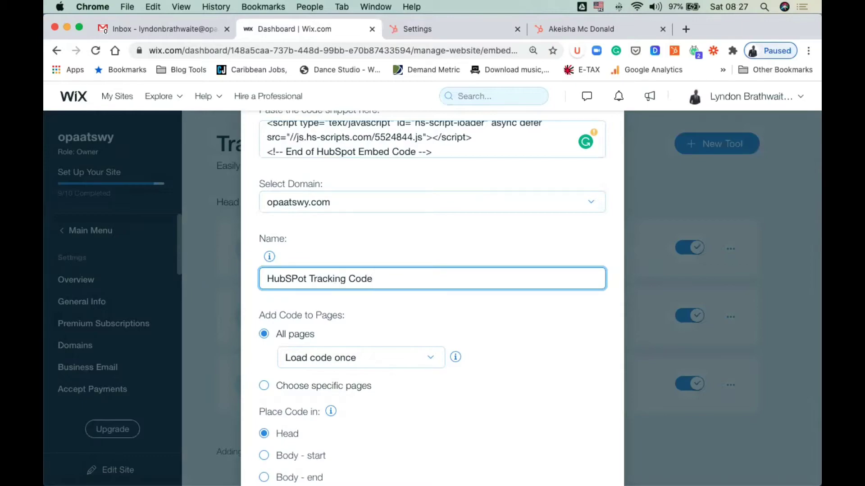
pyautogui.scroll(-3, 340, 314)
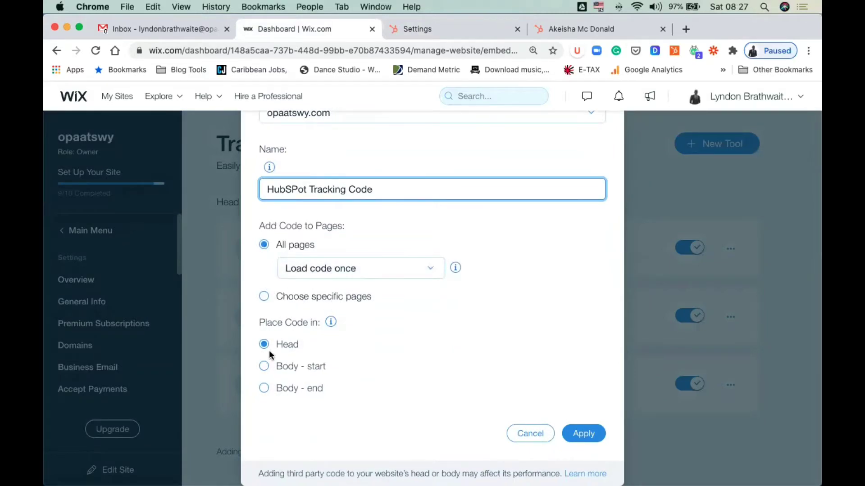
# Set the code placement to Body - end, then cancel the custom code dialog unsaved
pyautogui.click(263, 389)
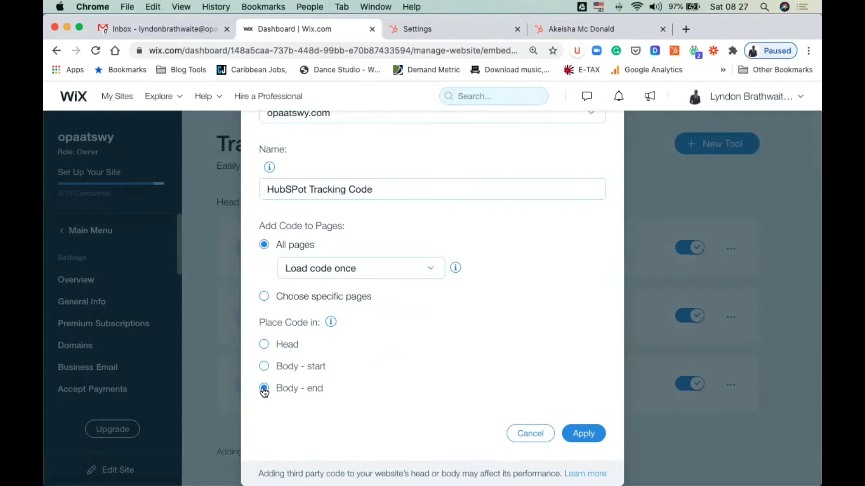
pyautogui.click(530, 434)
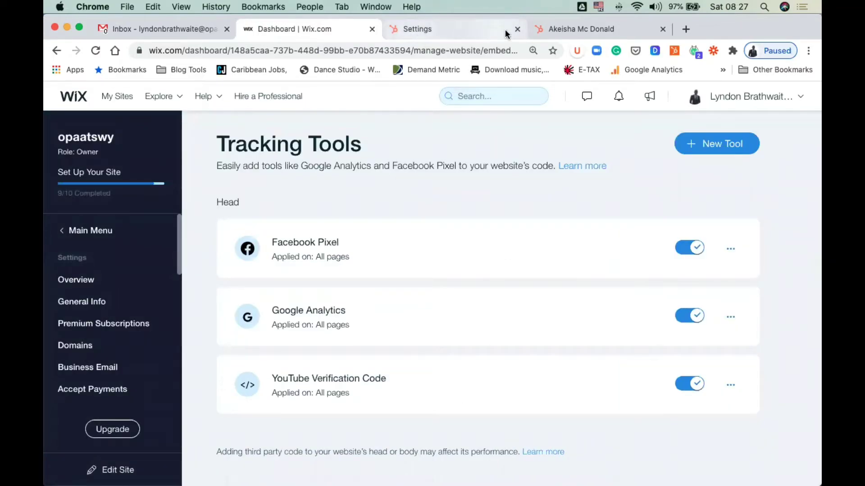
# Go from the HubSpot contact record to the Analytics Tools page via Reports
pyautogui.click(577, 30)
pyautogui.scroll(-3, 52, 257)
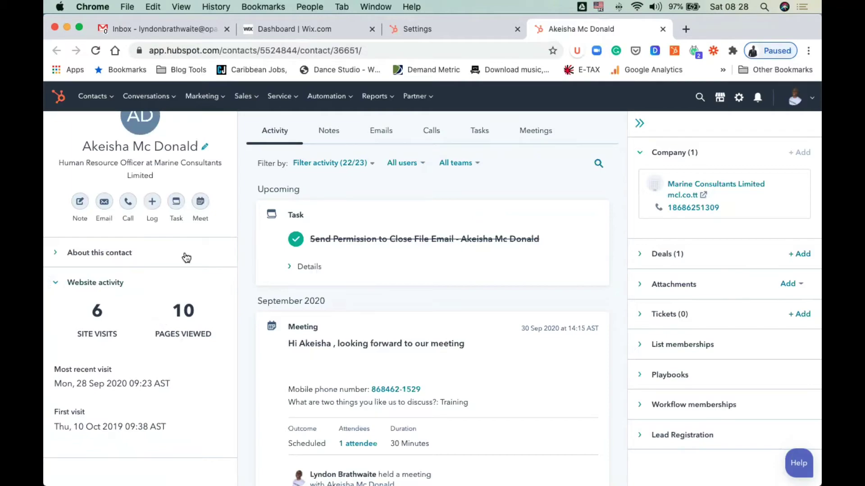
pyautogui.scroll(3, 186, 257)
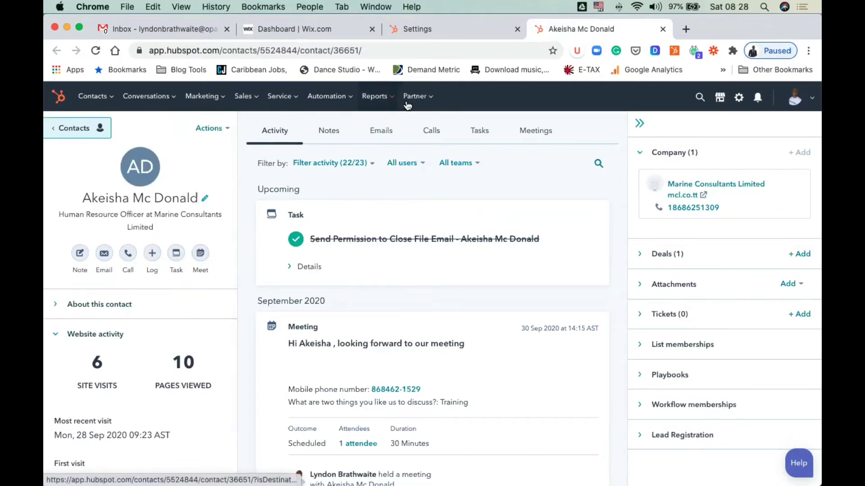
pyautogui.moveTo(415, 103)
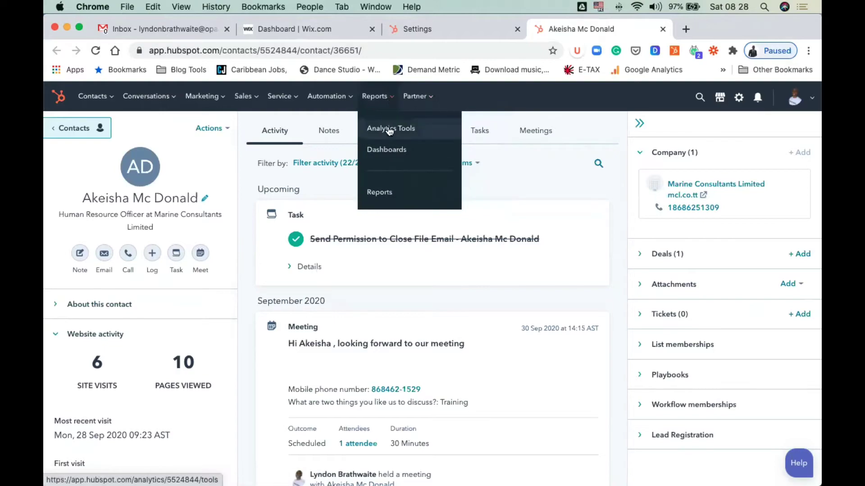
pyautogui.click(375, 128)
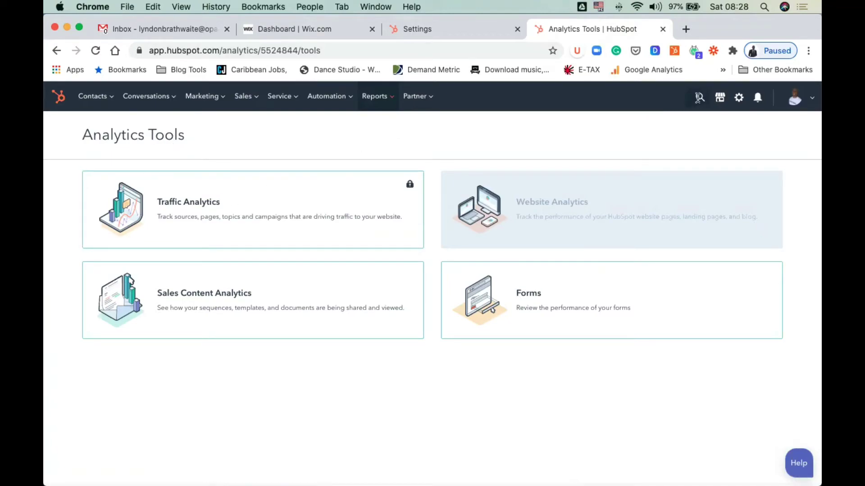
# Search HubSpot for 'Prospects'
pyautogui.click(698, 97)
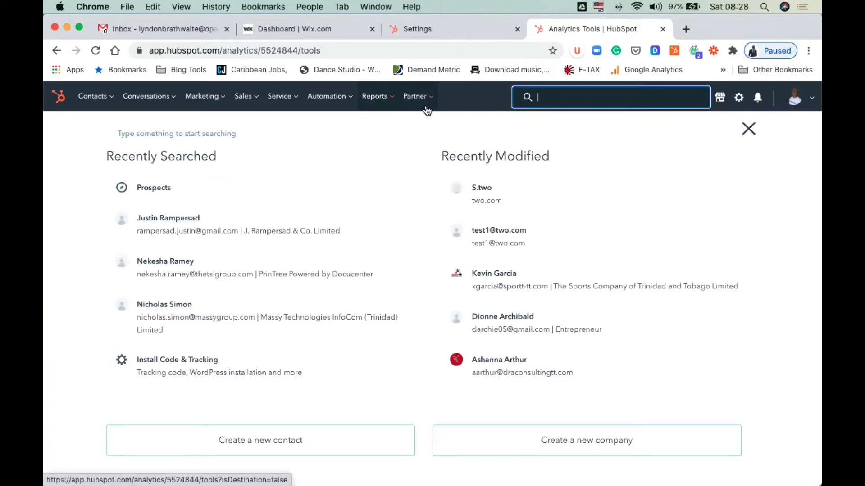
pyautogui.write('Prospec')
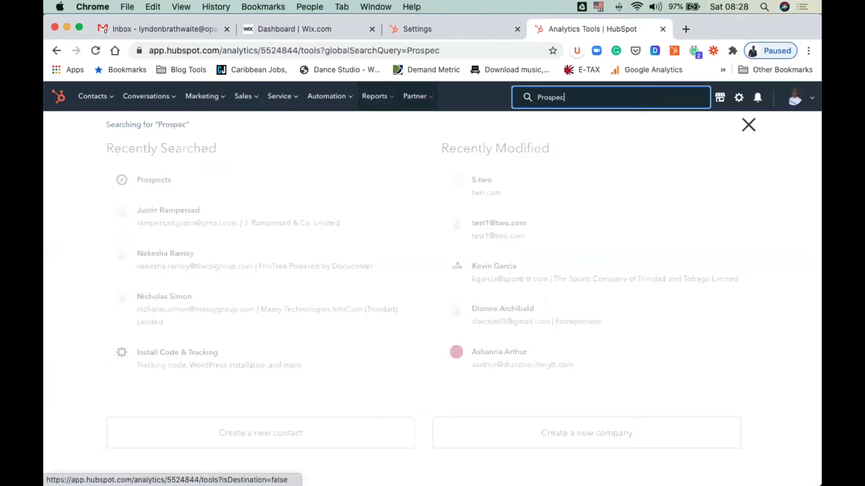
pyautogui.write('ts')
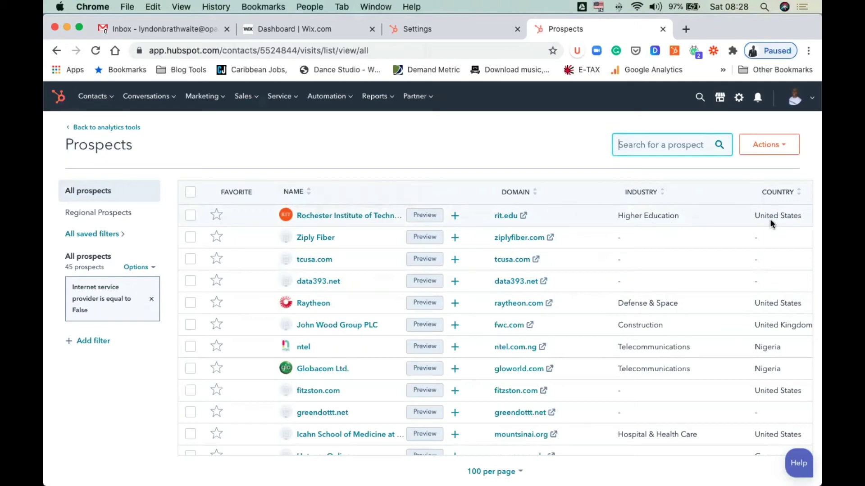
pyautogui.hscroll(10, 771, 220)
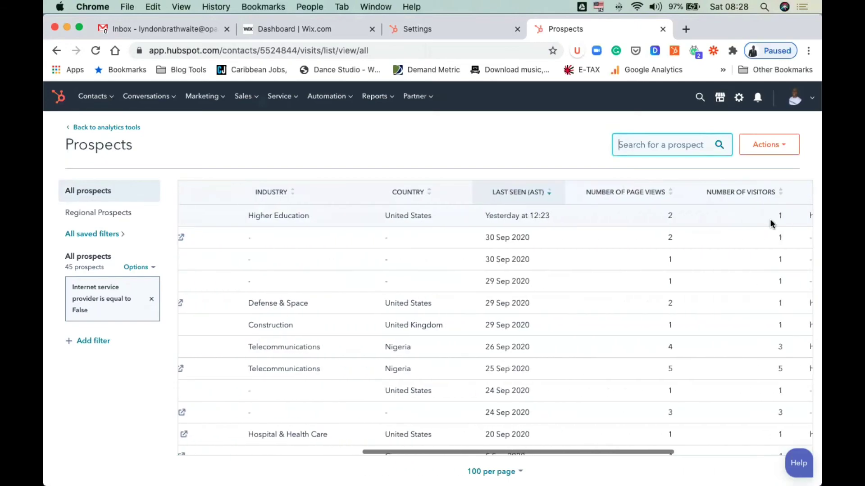
pyautogui.hscroll(3, 770, 223)
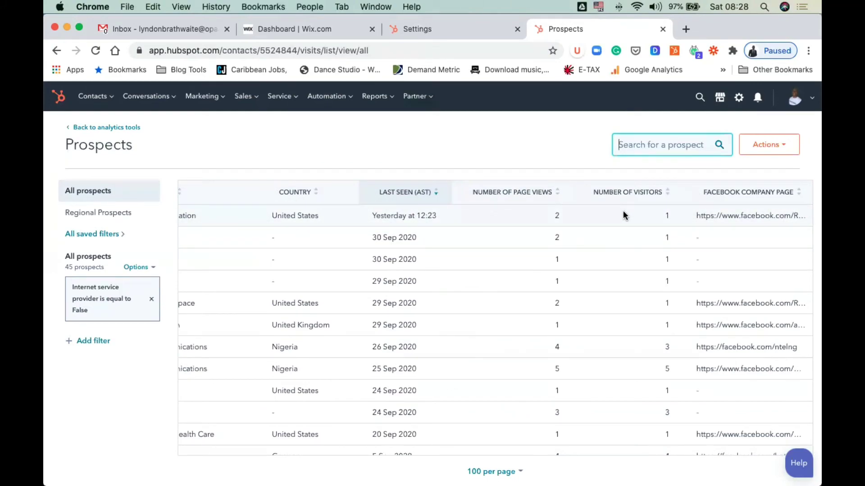
pyautogui.hscroll(-20, 623, 214)
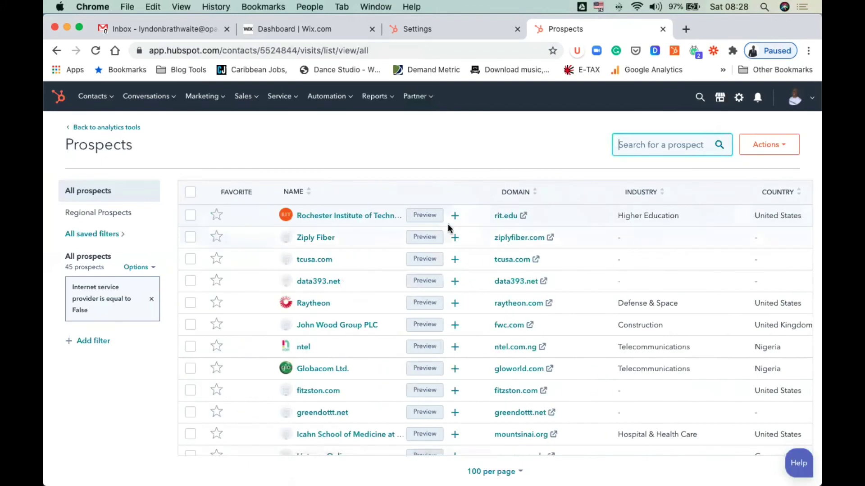